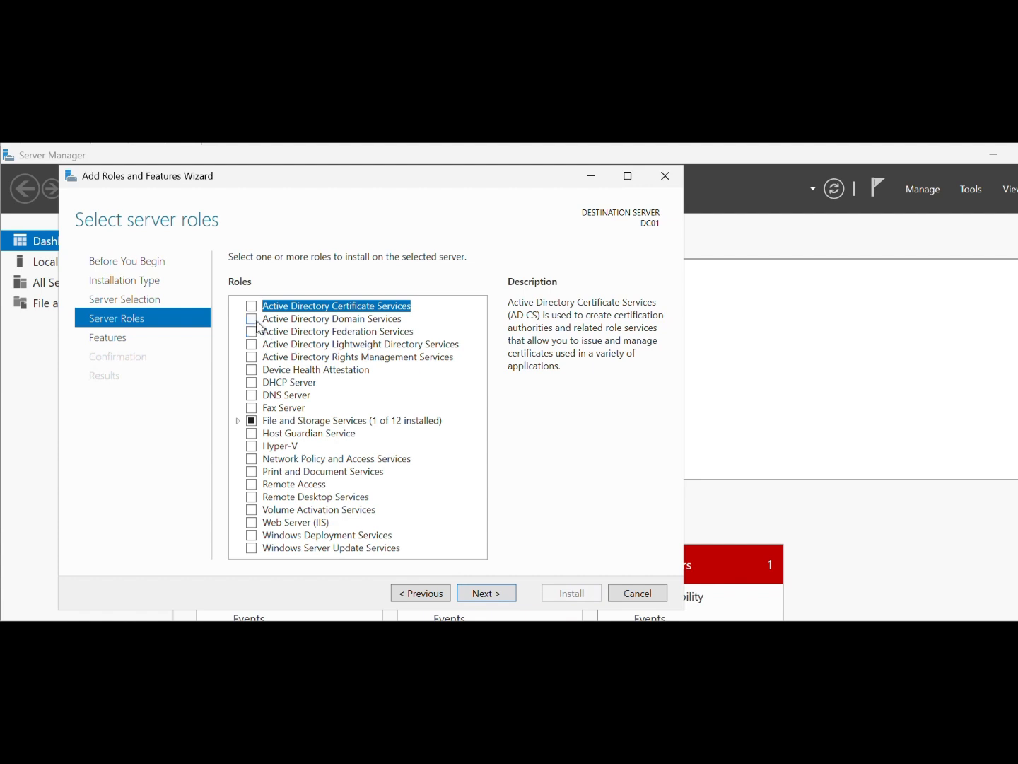
- Select the Active Directory Domain Services and DNS Server roles for installation, including their required features and management tools
{"action": "left_click", "coordinate": [253, 319]}
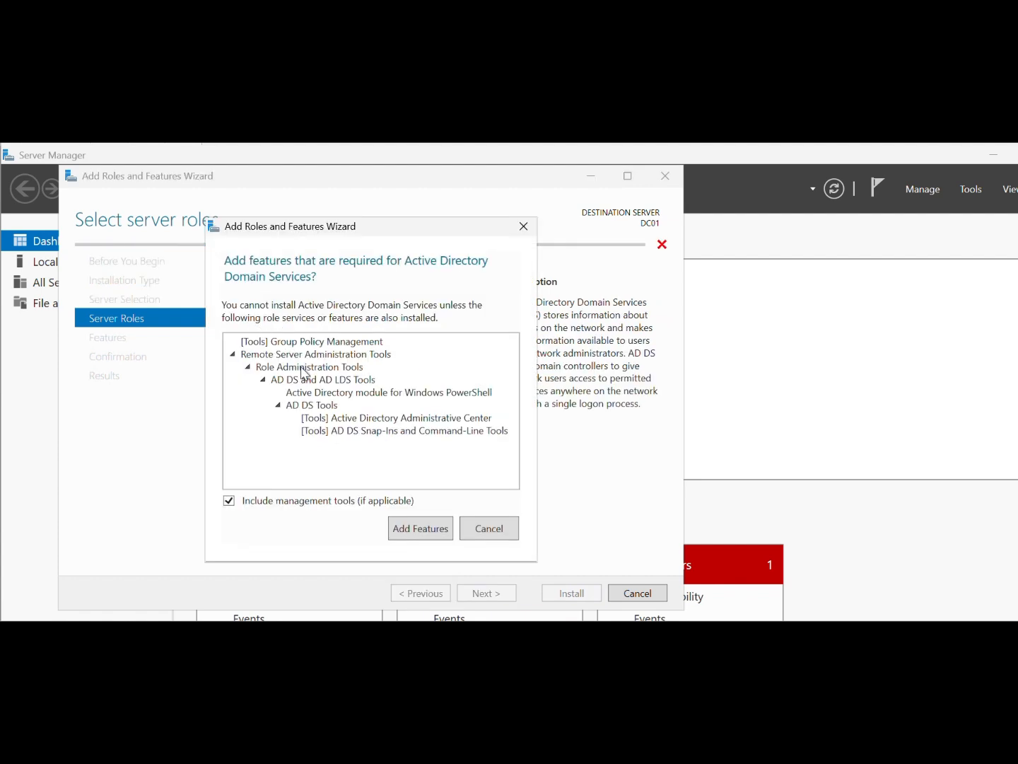
{"action": "left_click", "coordinate": [410, 534]}
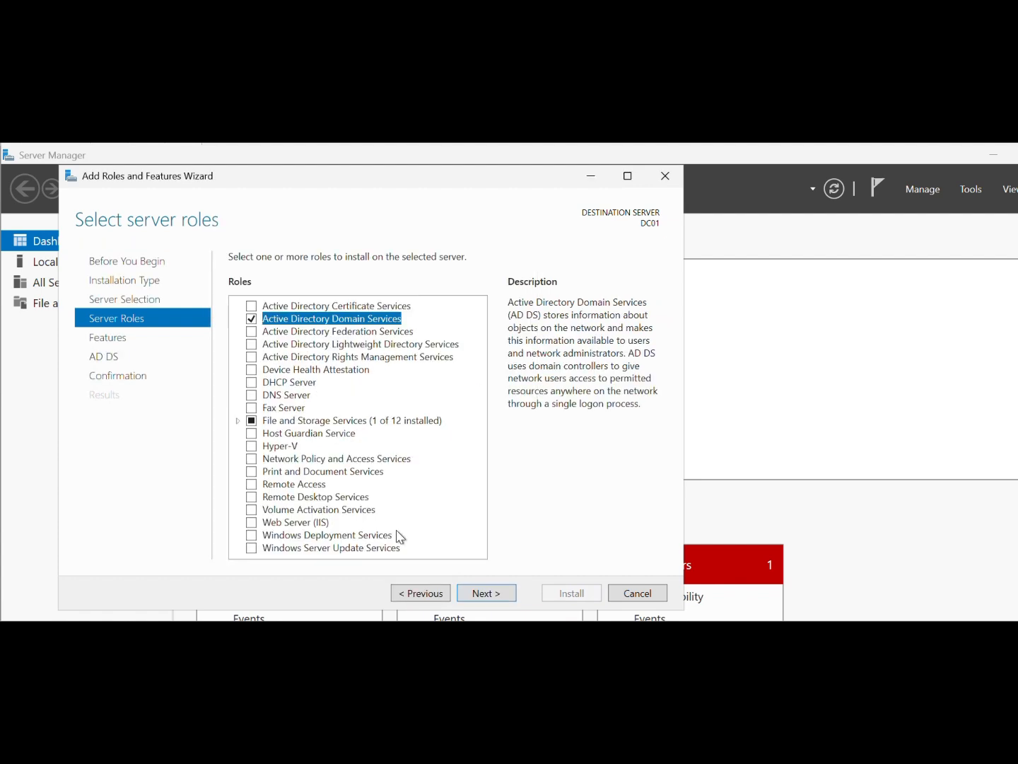
{"action": "left_click", "coordinate": [255, 400]}
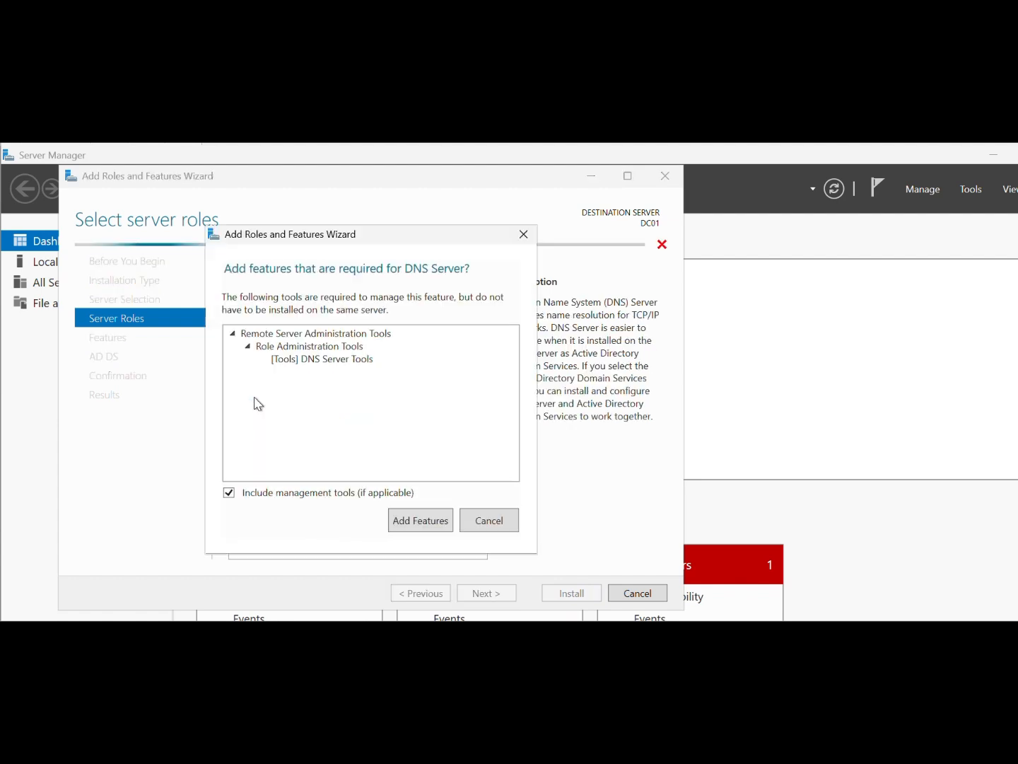
{"action": "left_click", "coordinate": [422, 520]}
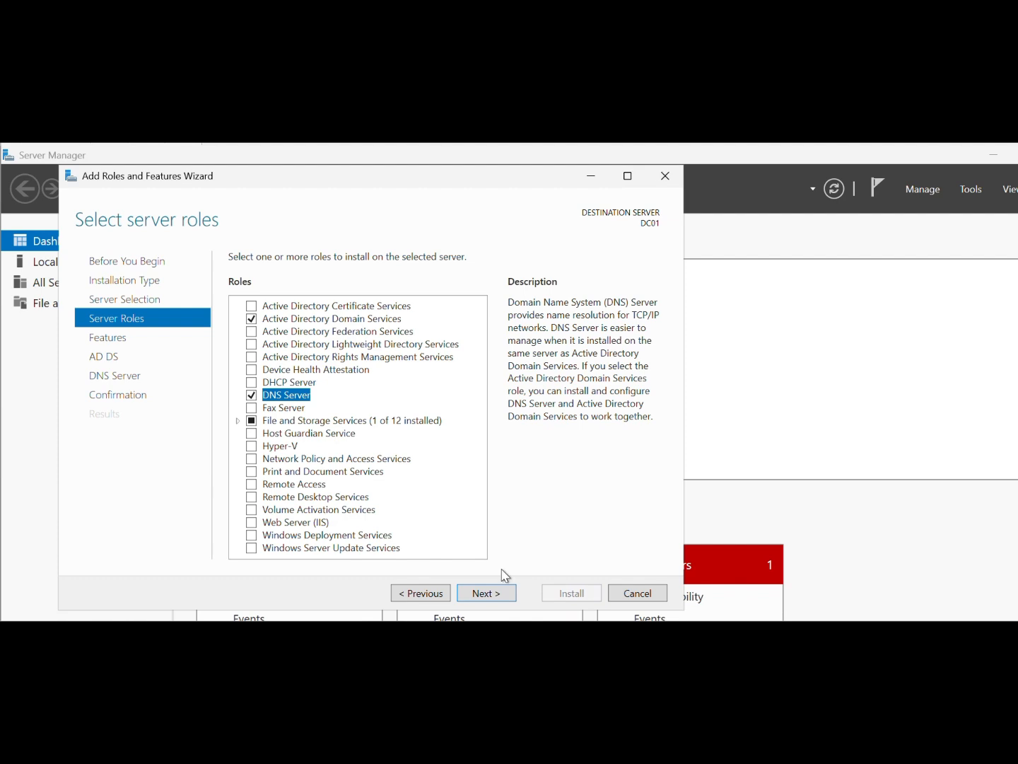
- Accept the default features and role information, and install the selected roles on DC01
{"action": "left_click", "coordinate": [500, 599]}
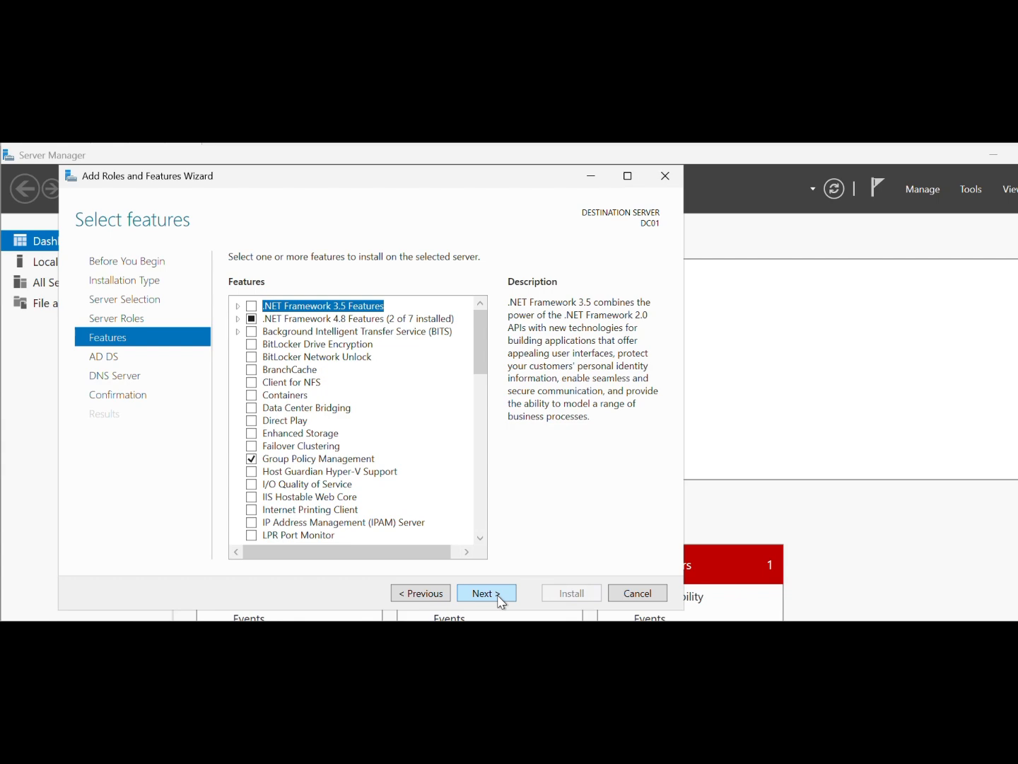
{"action": "left_click", "coordinate": [500, 599]}
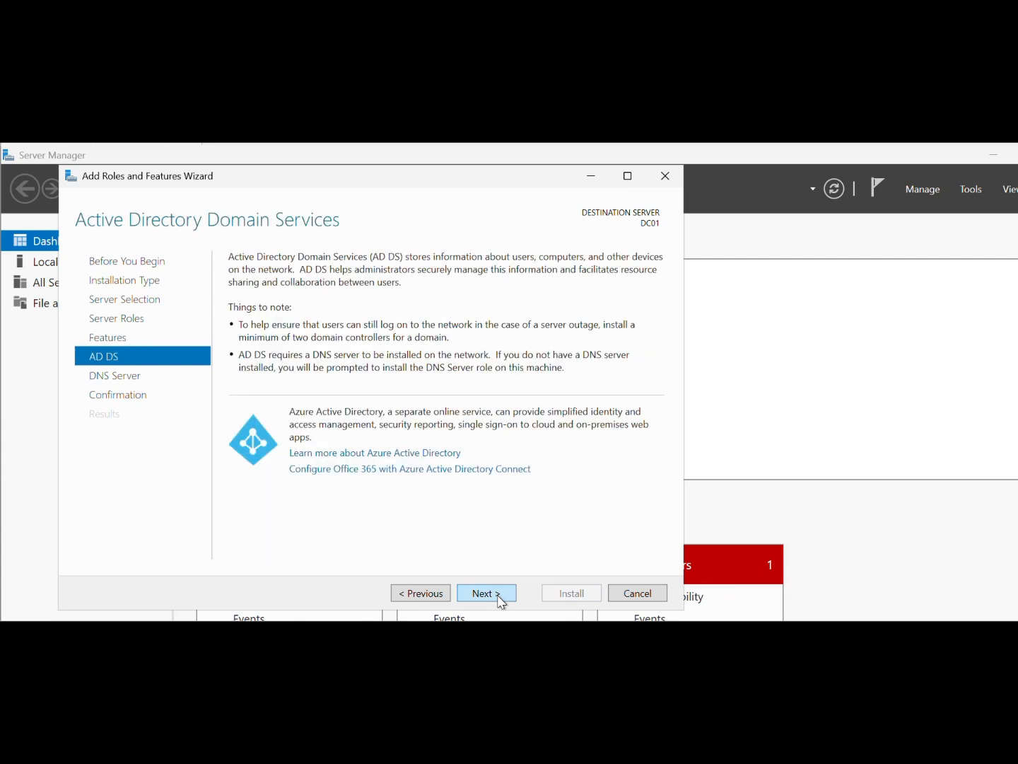
{"action": "left_click", "coordinate": [500, 599]}
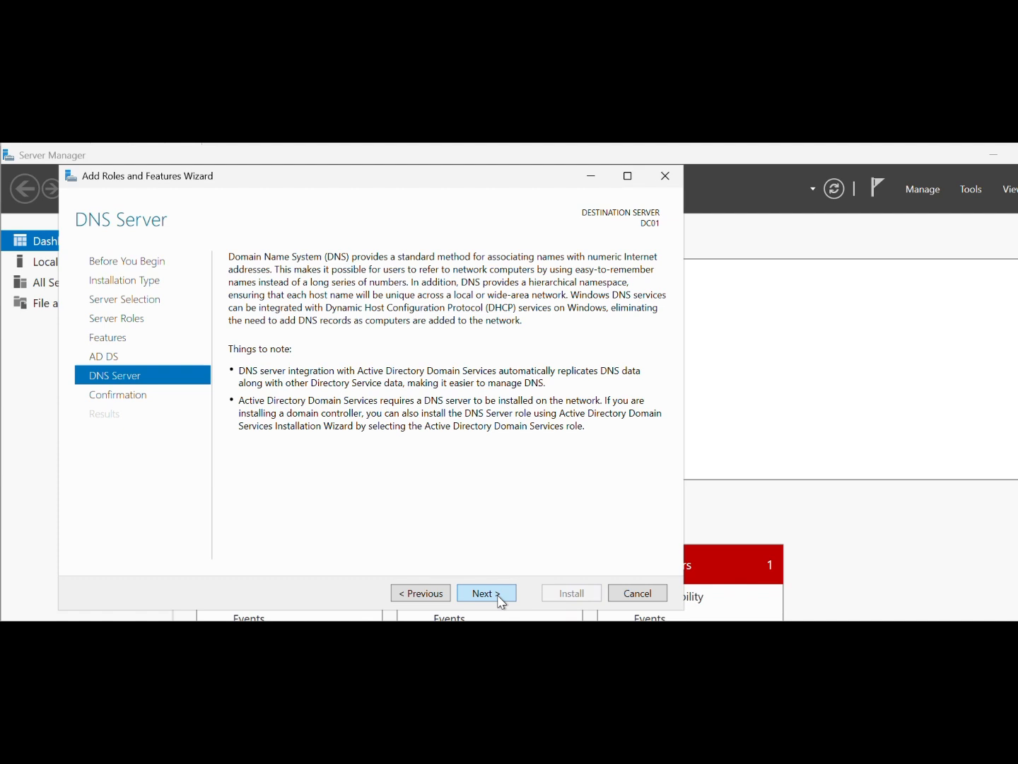
{"action": "left_click", "coordinate": [500, 599]}
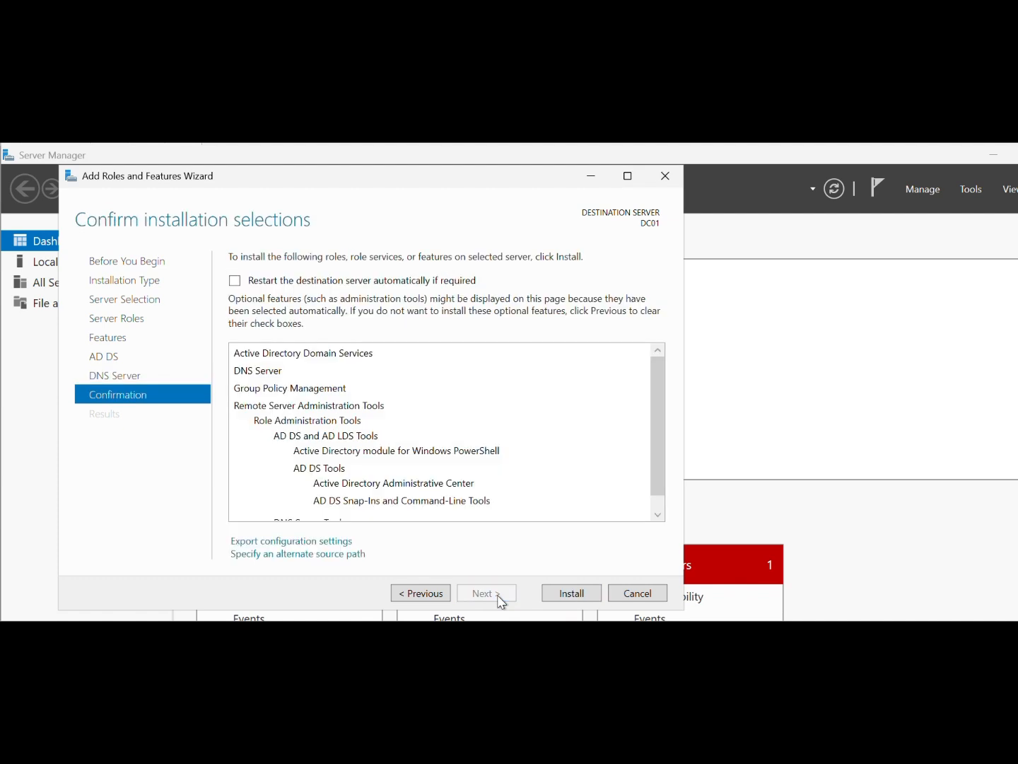
{"action": "left_click", "coordinate": [574, 596]}
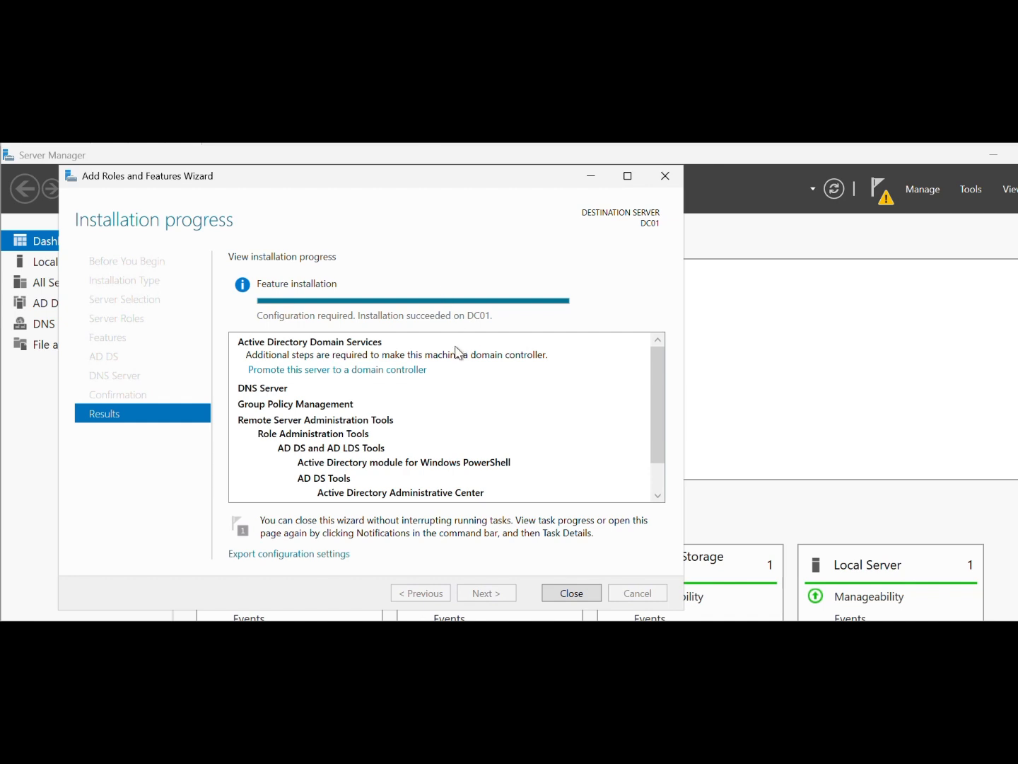
- Start promoting the server to a domain controller in a new forest with the root domain name SANTECH.local
{"action": "left_click", "coordinate": [404, 370]}
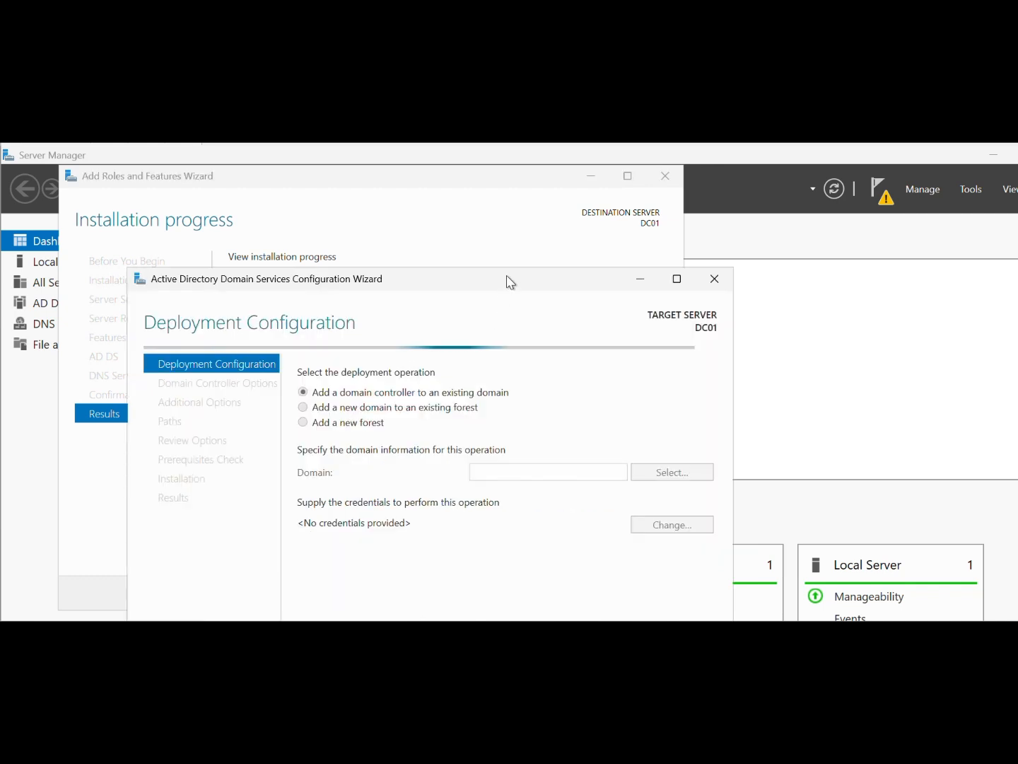
{"action": "left_click_drag", "start_coordinate": [510, 280], "coordinate": [524, 175]}
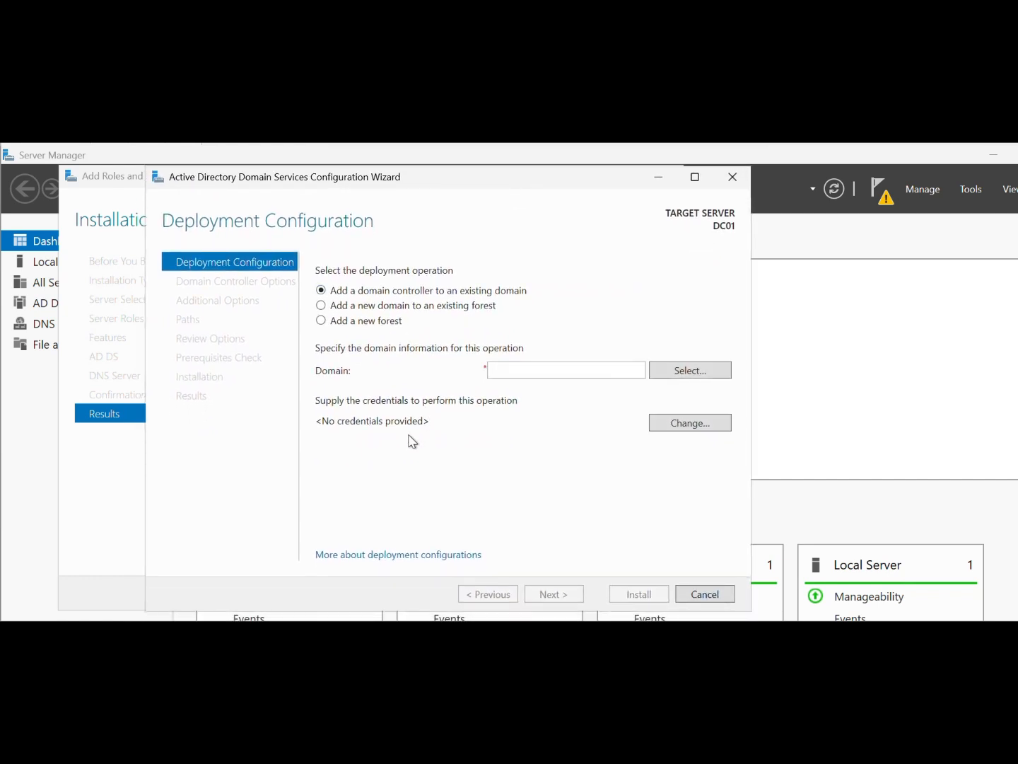
{"action": "left_click", "coordinate": [383, 322]}
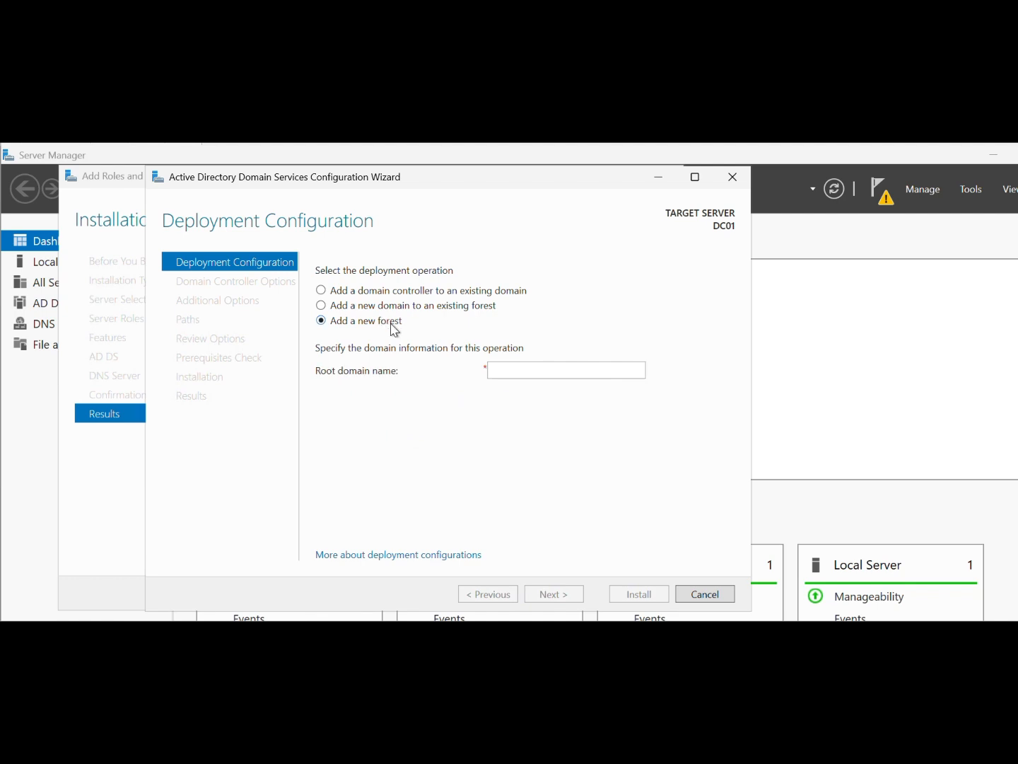
{"action": "left_click", "coordinate": [517, 370]}
{"action": "type", "text": "SANT"}
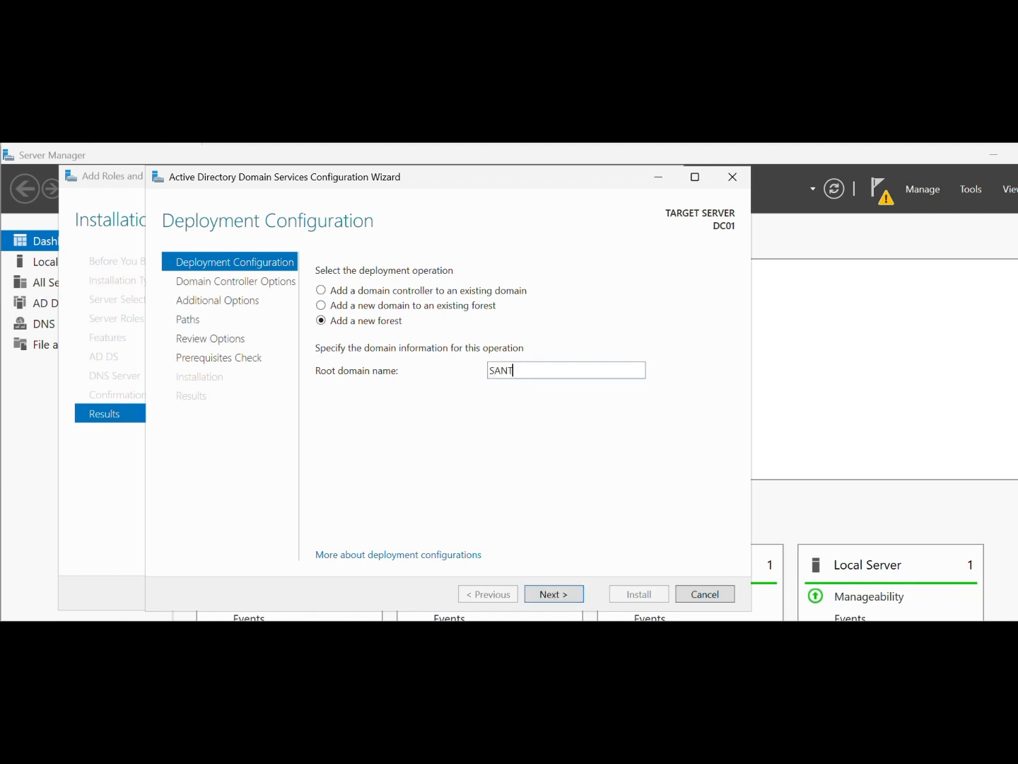
{"action": "type", "text": "ECH.local"}
{"action": "left_click", "coordinate": [554, 594]}
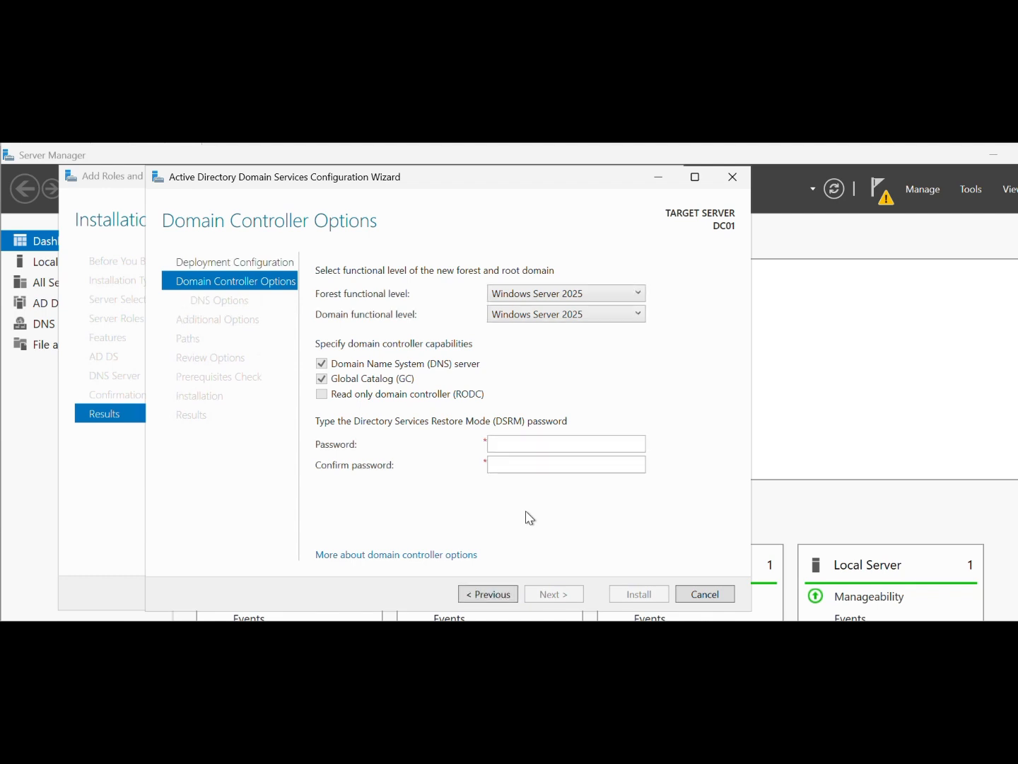
- Enter and confirm the Directory Services Restore Mode password, keeping the default domain controller options
{"action": "left_click", "coordinate": [536, 446]}
{"action": "type", "text": "•••••••"}
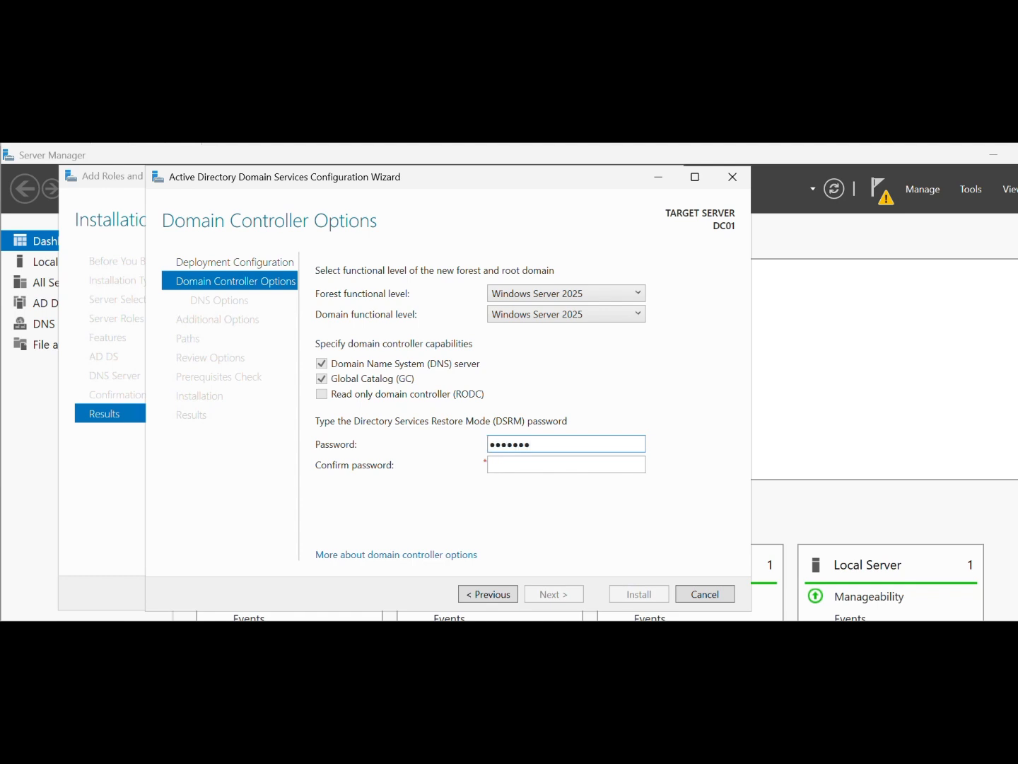
{"action": "type", "text": "•"}
{"action": "key", "text": "Tab"}
{"action": "type", "text": "••••••••"}
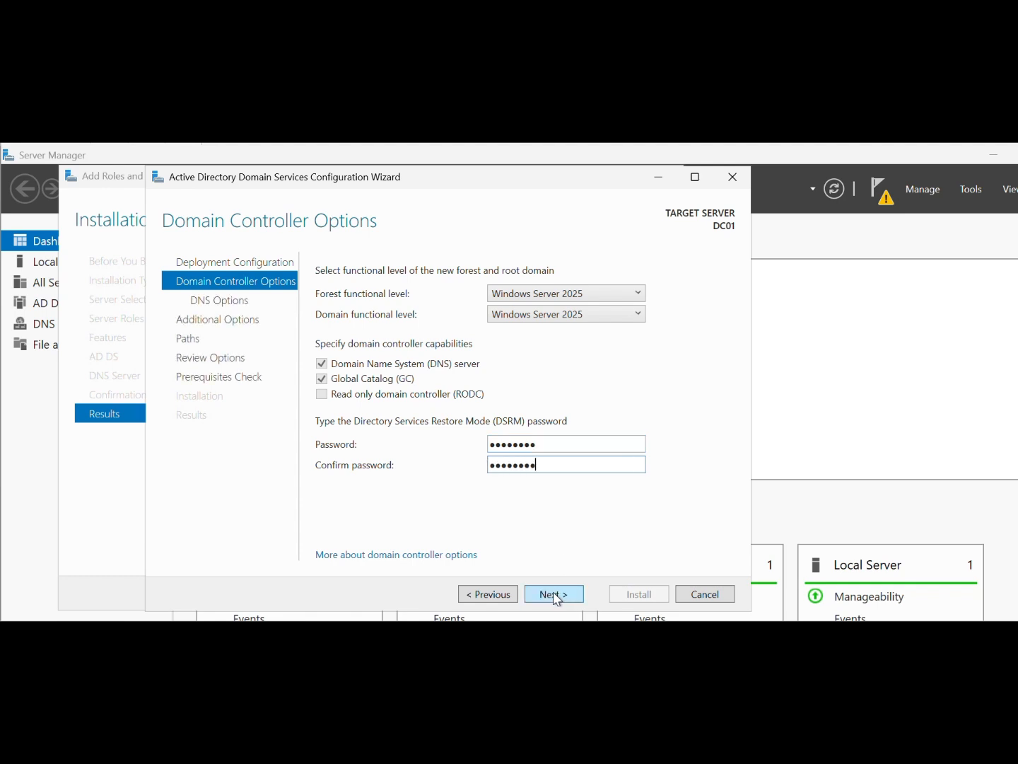
{"action": "left_click", "coordinate": [555, 596]}
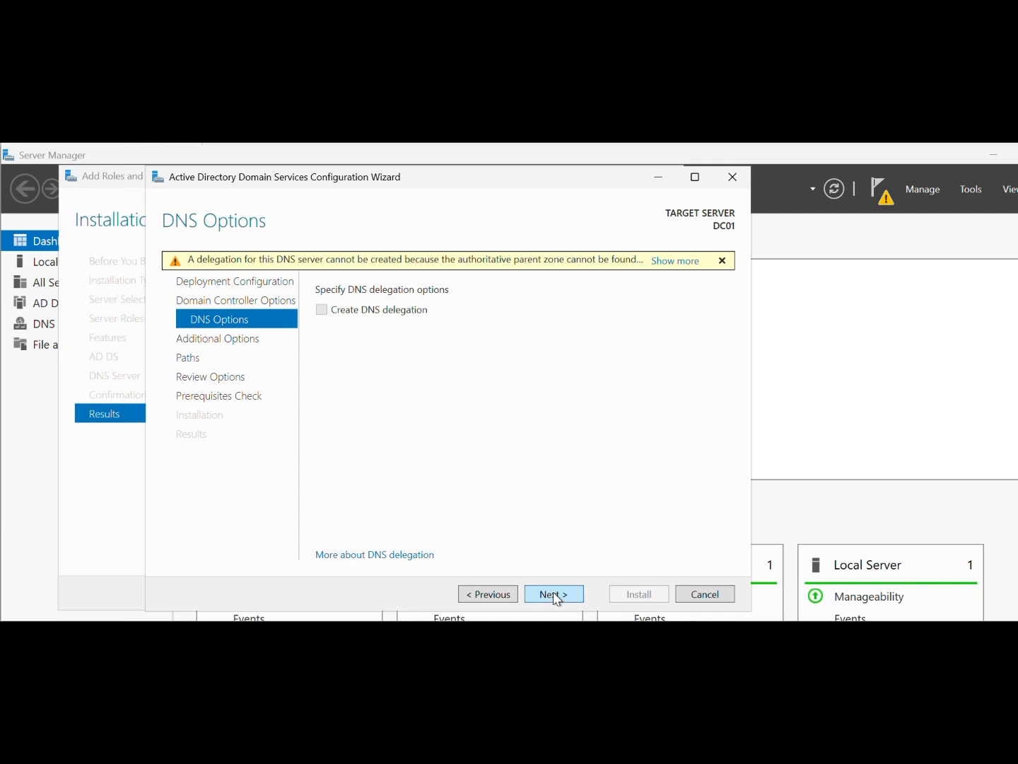
- Accept the default DNS options, NetBIOS name and folder paths, and run the prerequisites check for the reviewed configuration
{"action": "left_click", "coordinate": [555, 596]}
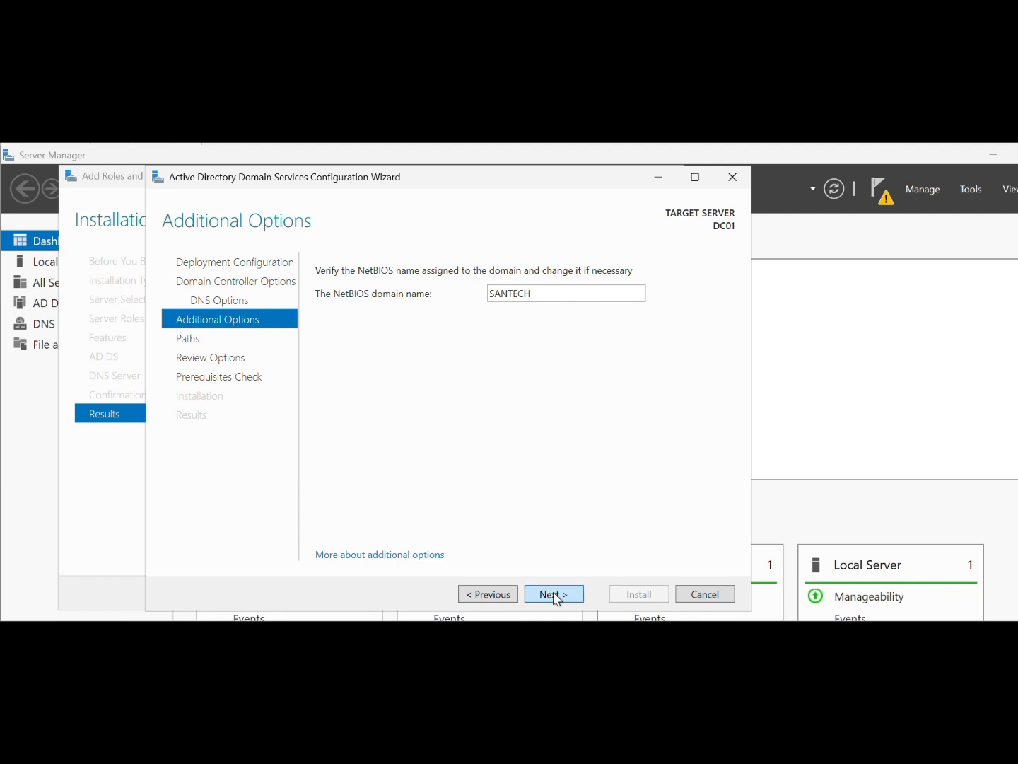
{"action": "left_click", "coordinate": [555, 594]}
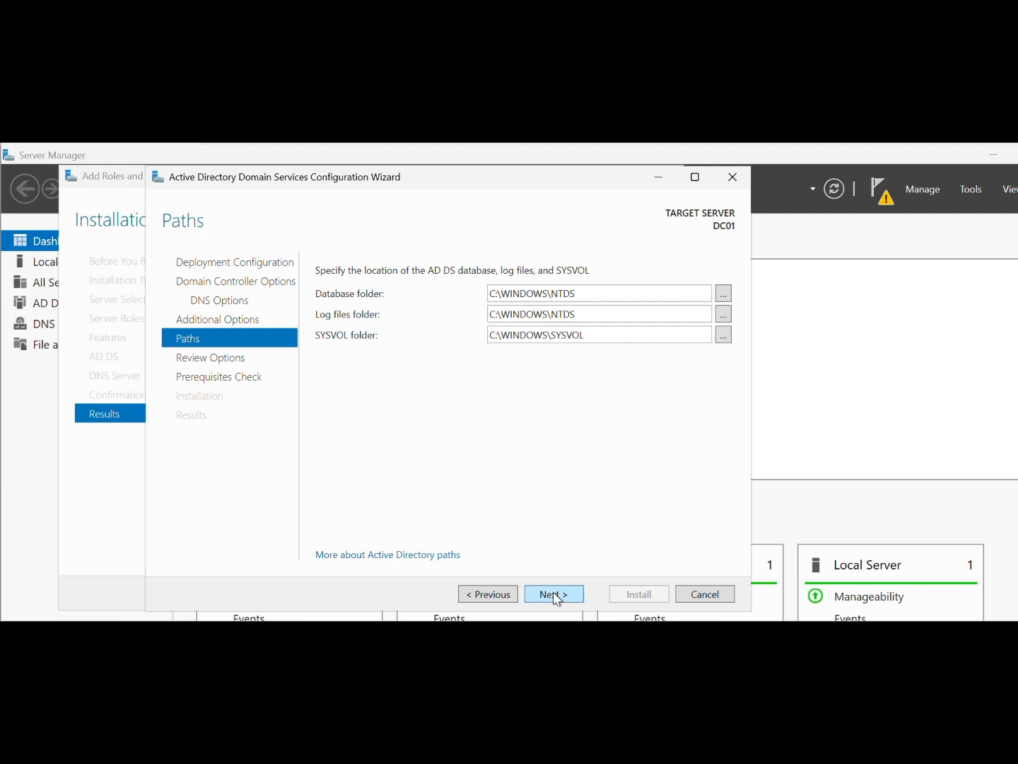
{"action": "left_click", "coordinate": [554, 594]}
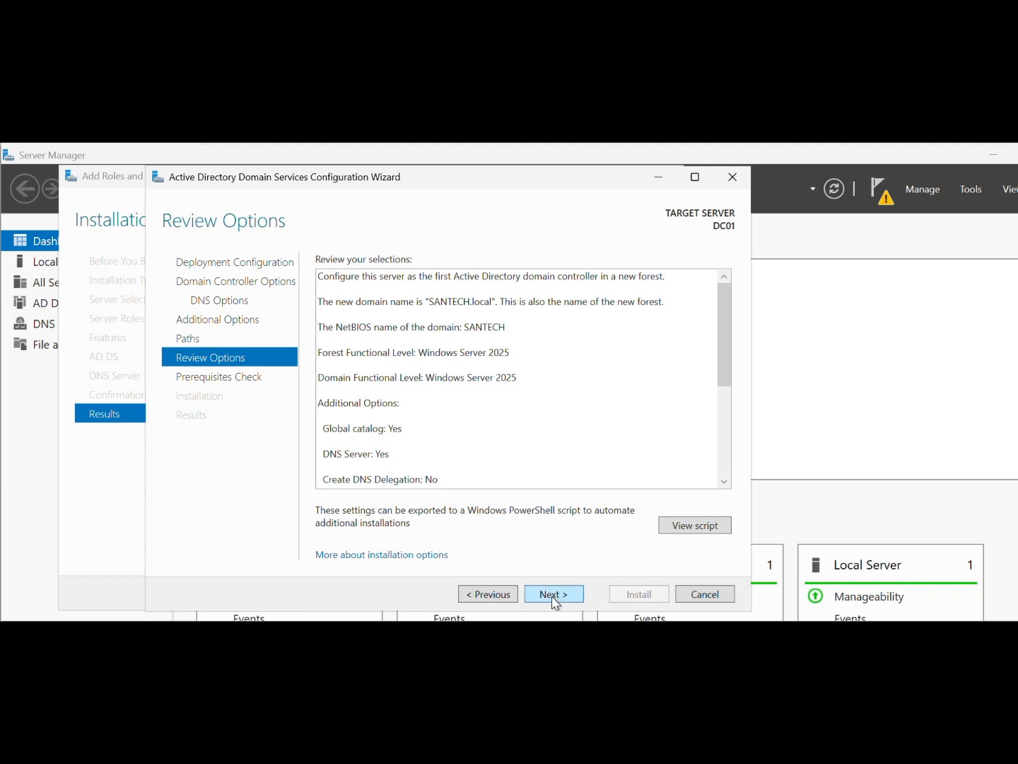
{"action": "left_click", "coordinate": [553, 600]}
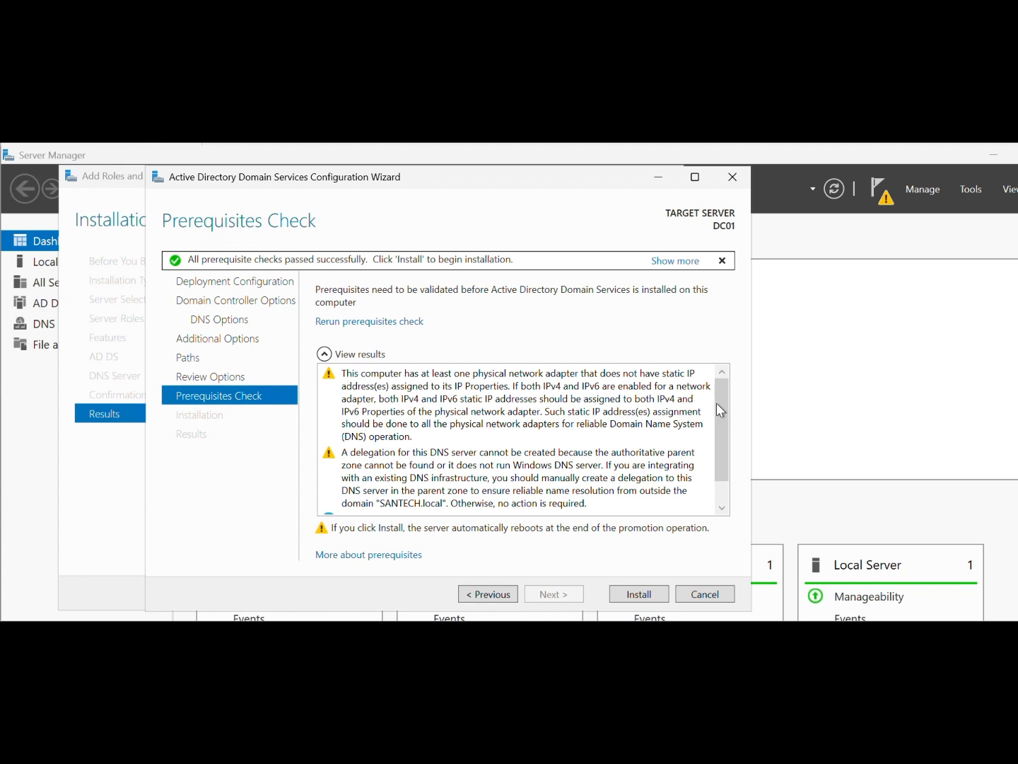
- Read through the prerequisites check results and start the domain controller installation
{"action": "left_click", "coordinate": [722, 507]}
{"action": "left_click", "coordinate": [722, 508]}
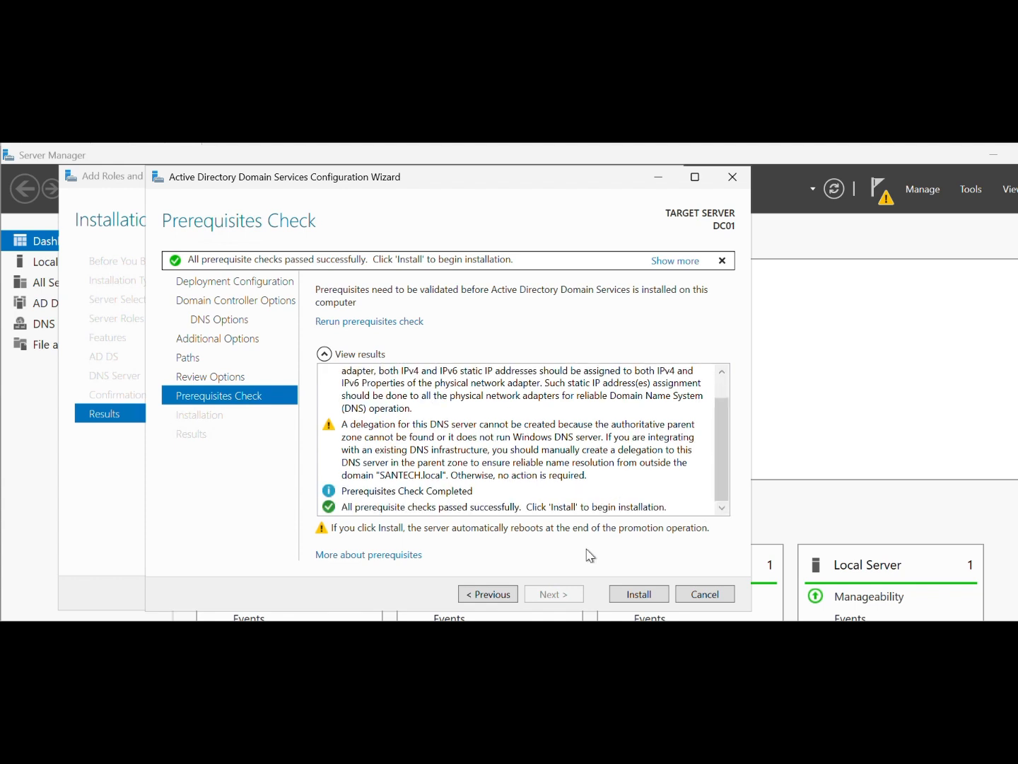
{"action": "left_click", "coordinate": [627, 595]}
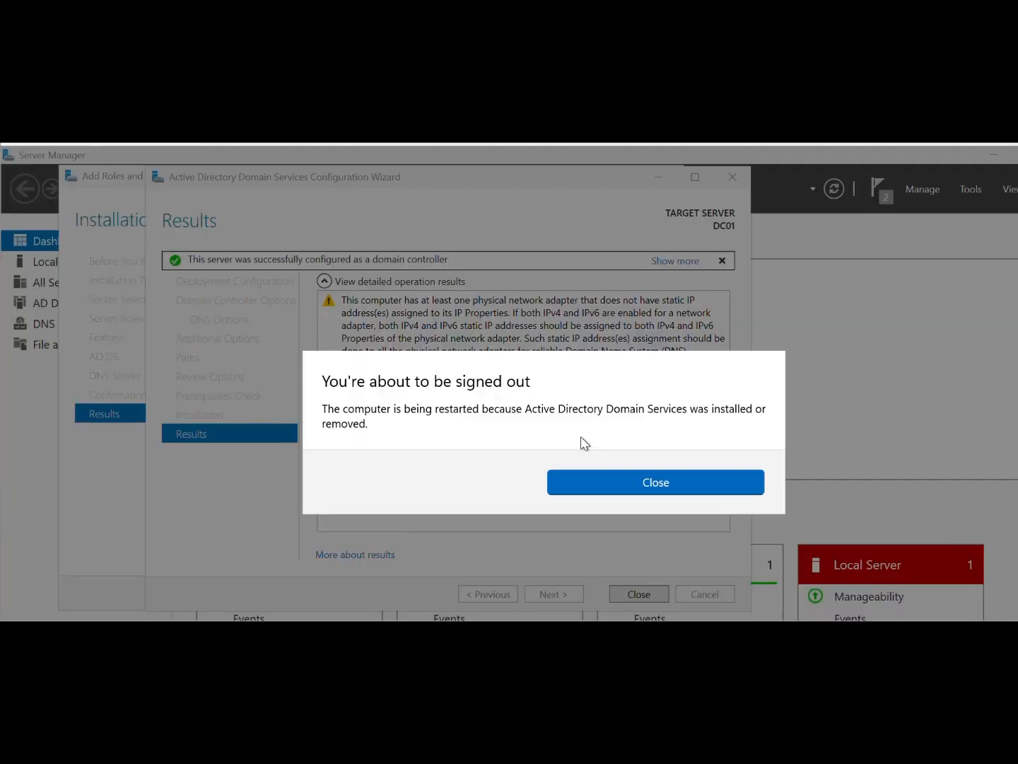
- Dismiss the sign-out notice and close both the domain services configuration and role installation wizards
{"action": "left_click", "coordinate": [605, 491]}
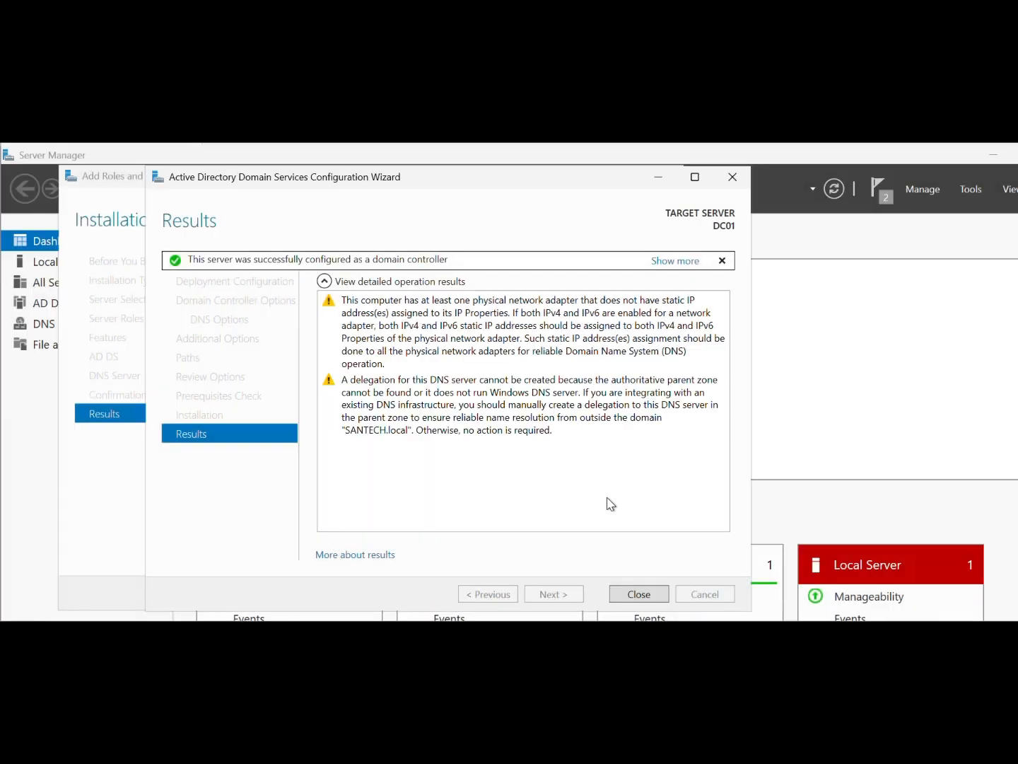
{"action": "left_click", "coordinate": [637, 594]}
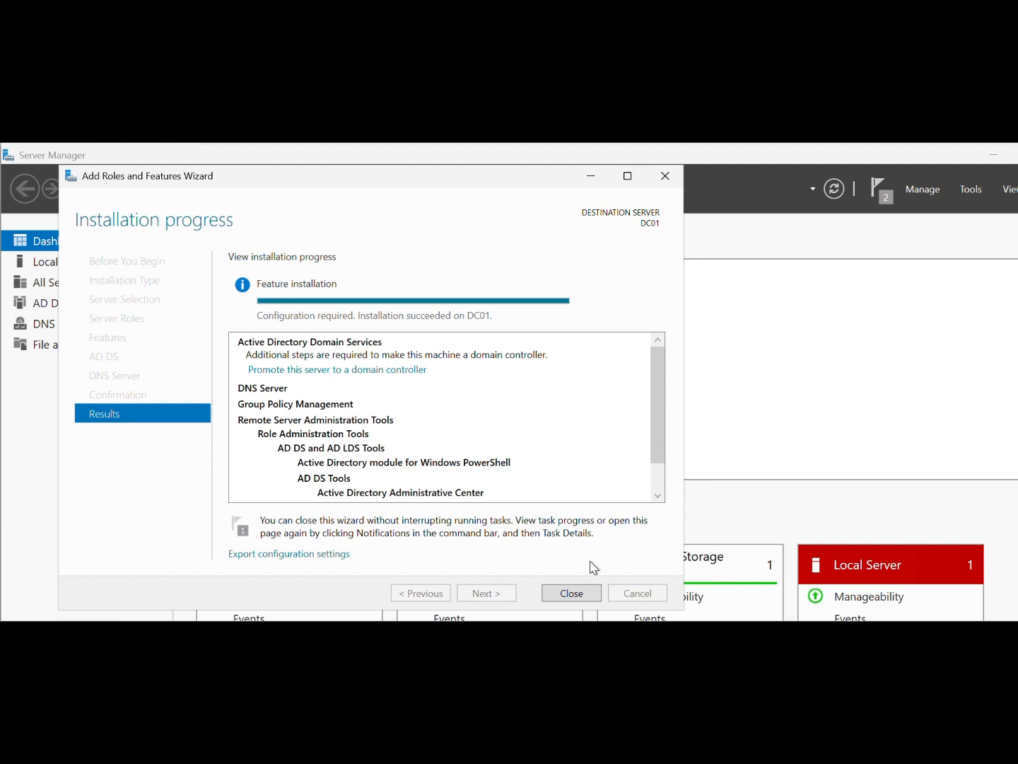
{"action": "left_click", "coordinate": [572, 594]}
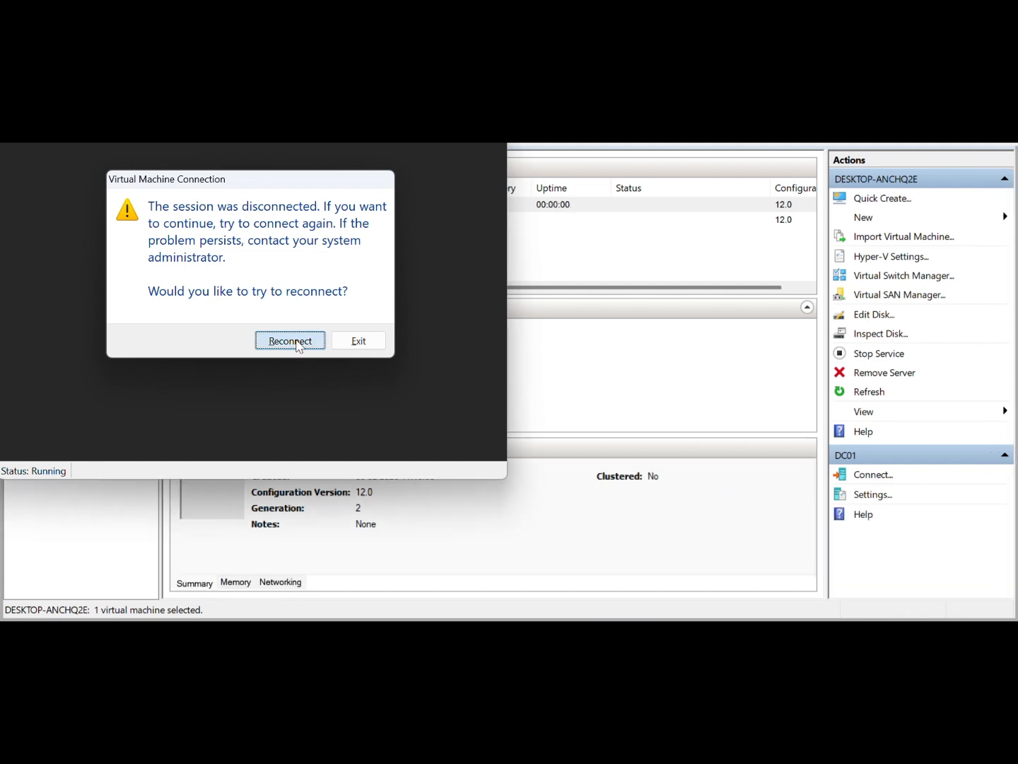
- Reconnect to the restarting DC01 virtual machine and enlarge its connection window
{"action": "left_click", "coordinate": [297, 343]}
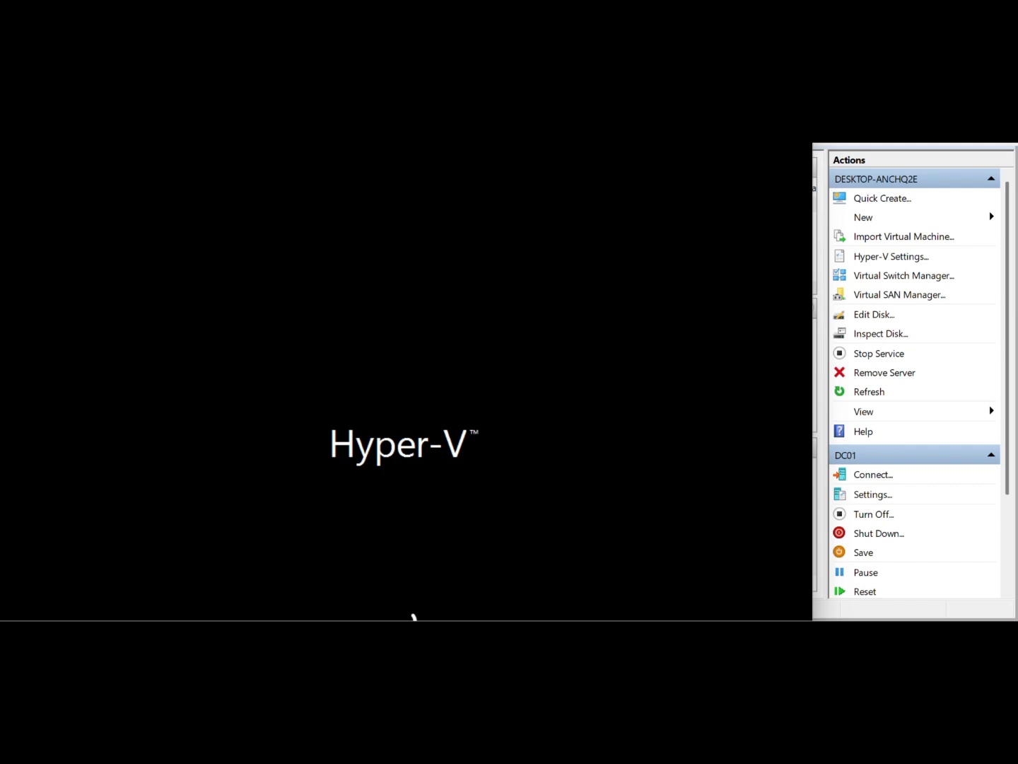
{"action": "left_click", "coordinate": [744, 128]}
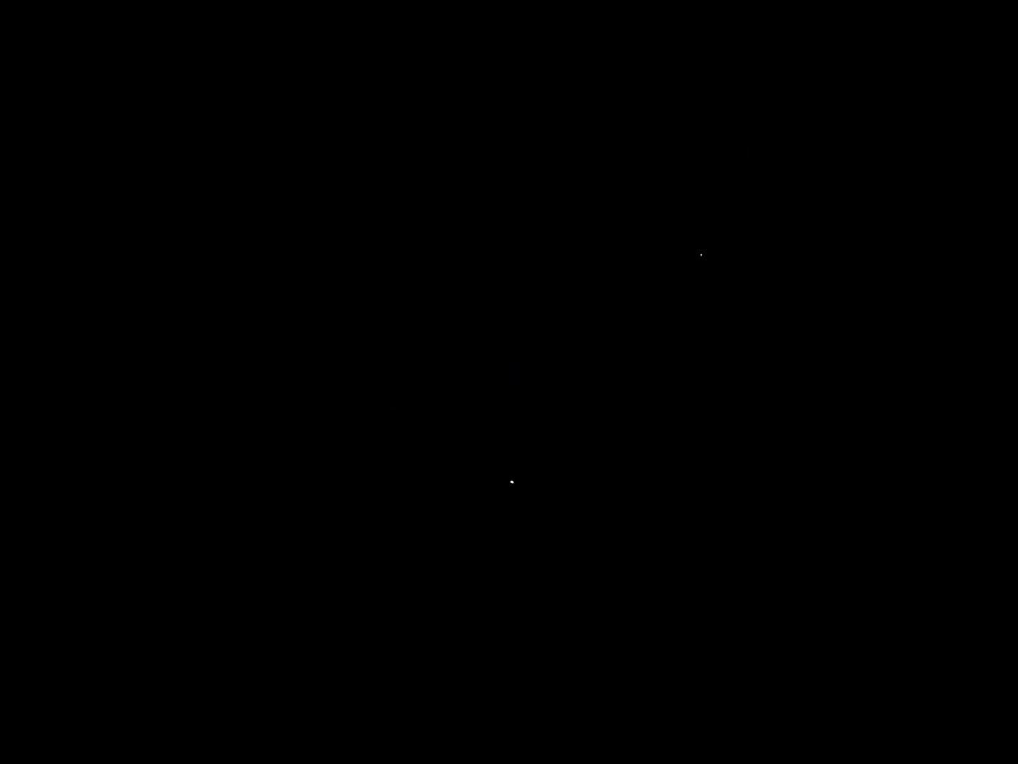